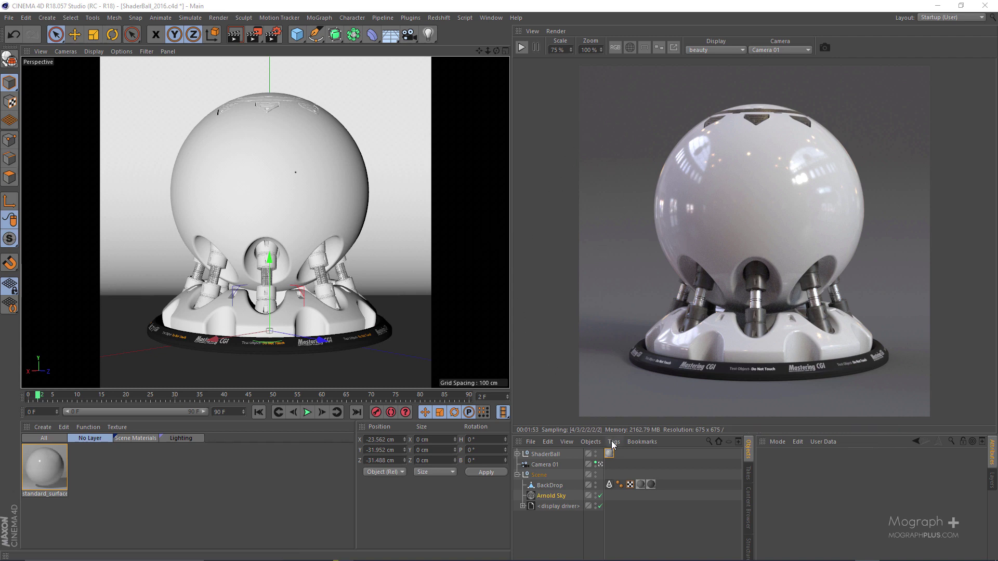
# Inspect the ShaderBall group's hierarchy, then restore the larger render preview.
pyautogui.click(552, 457)
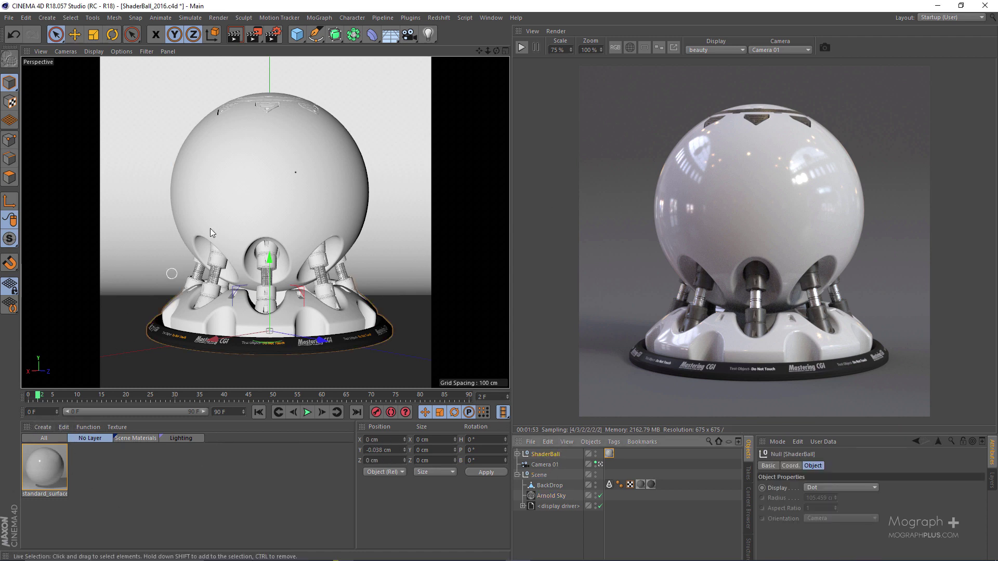
pyautogui.click(517, 455)
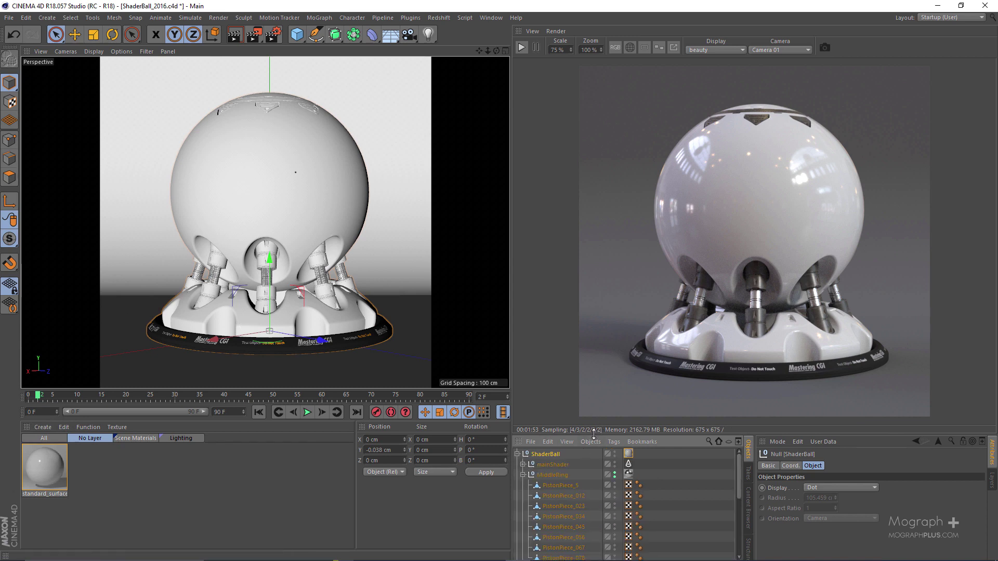
pyautogui.moveTo(593, 434); pyautogui.dragTo(594, 307)
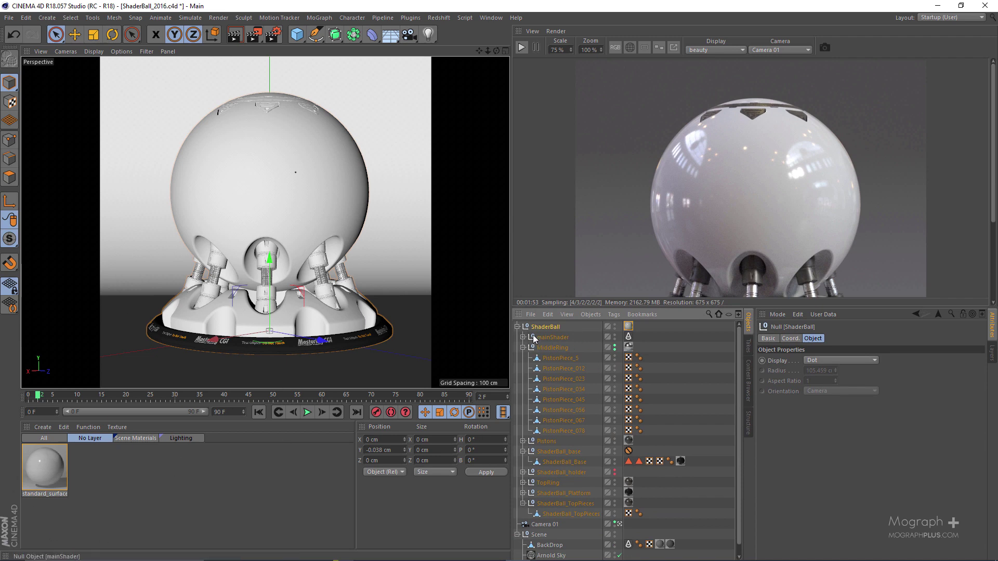
pyautogui.click(517, 327)
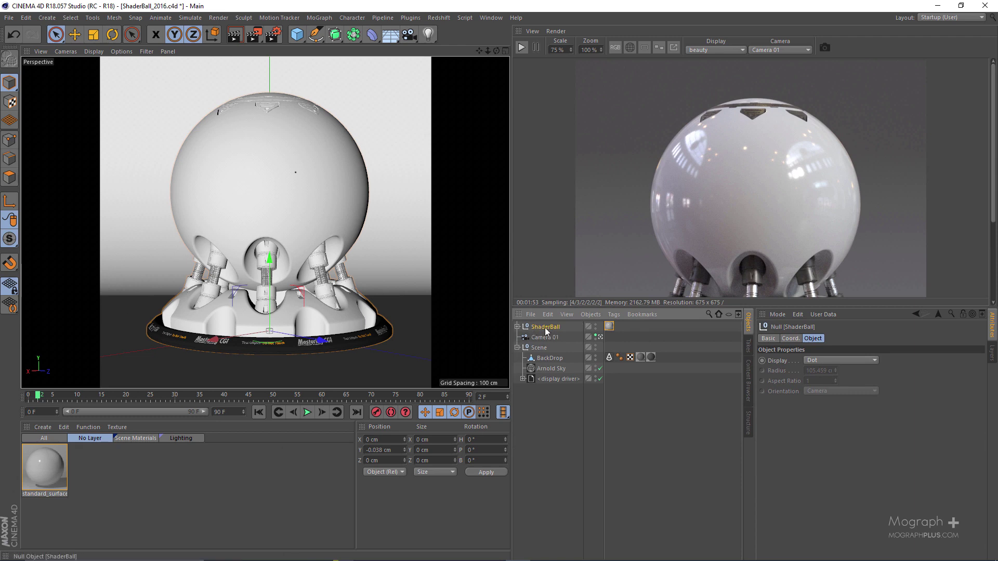
pyautogui.moveTo(561, 308); pyautogui.dragTo(579, 403)
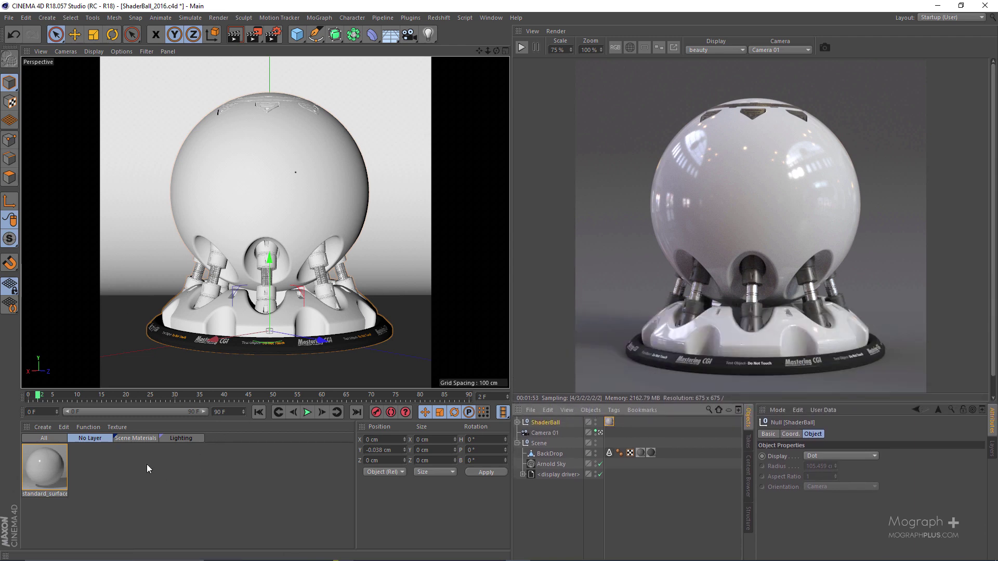
# Open the Pistons material's shader network from Scene Materials, then close it.
pyautogui.click(134, 438)
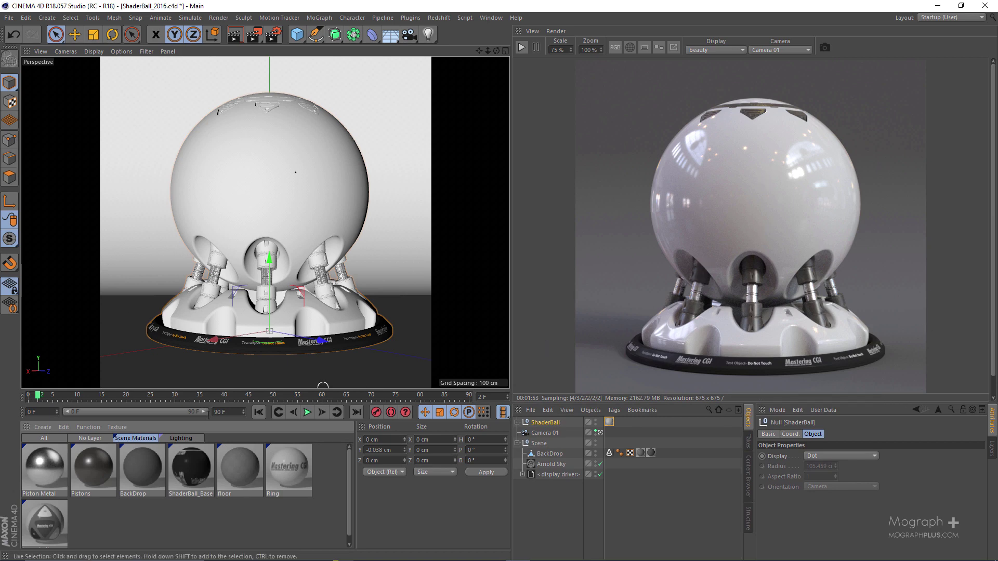
pyautogui.doubleClick(88, 465)
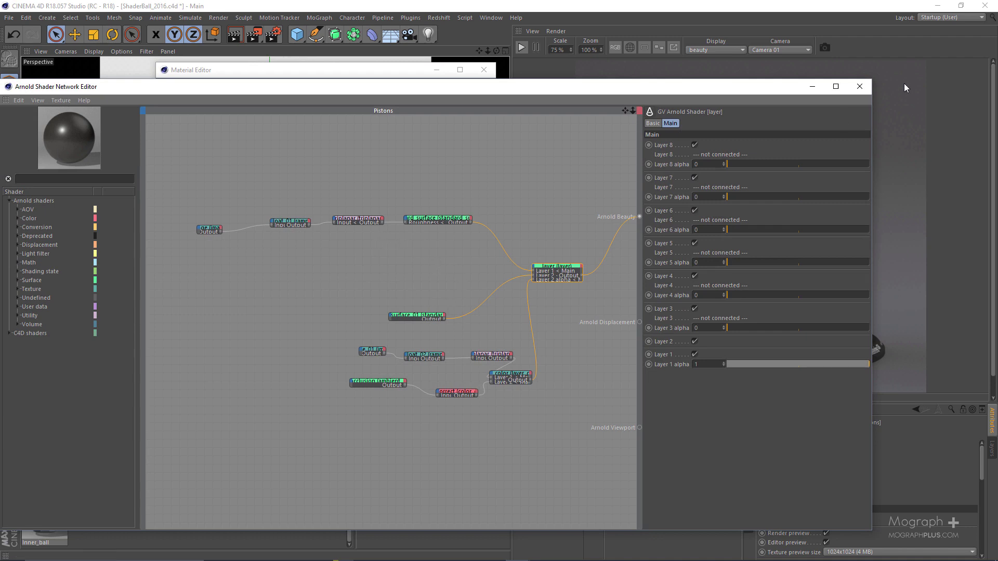
pyautogui.click(854, 87)
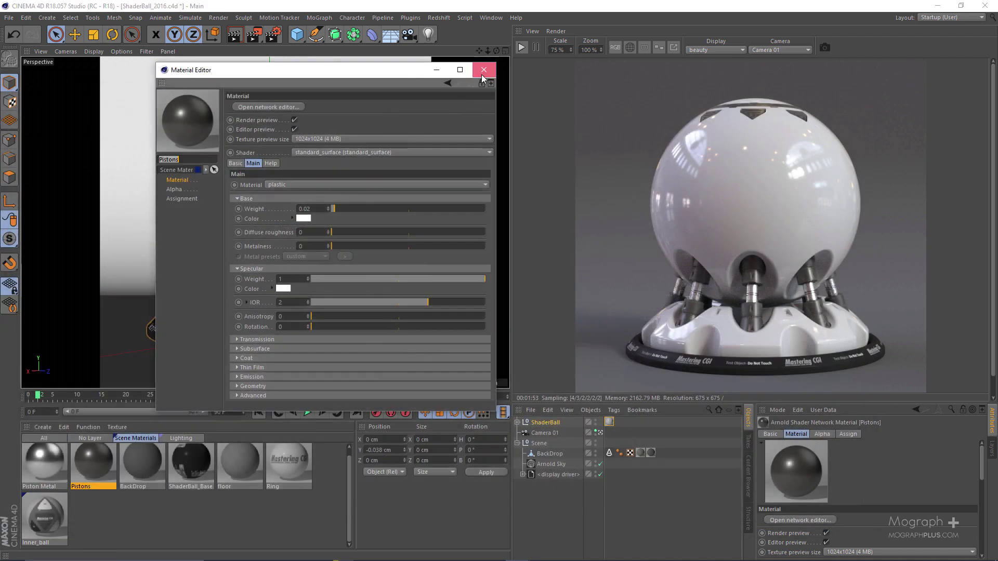
pyautogui.click(483, 70)
# Select the HDRI Lighting material in the Lighting layer and show the Arnold Sky settings.
pyautogui.click(180, 438)
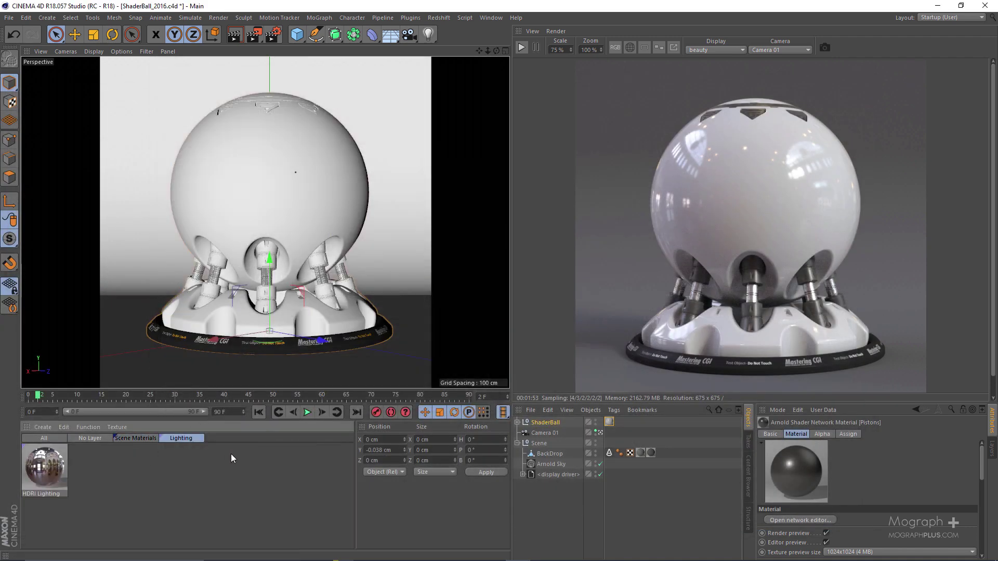
pyautogui.click(37, 478)
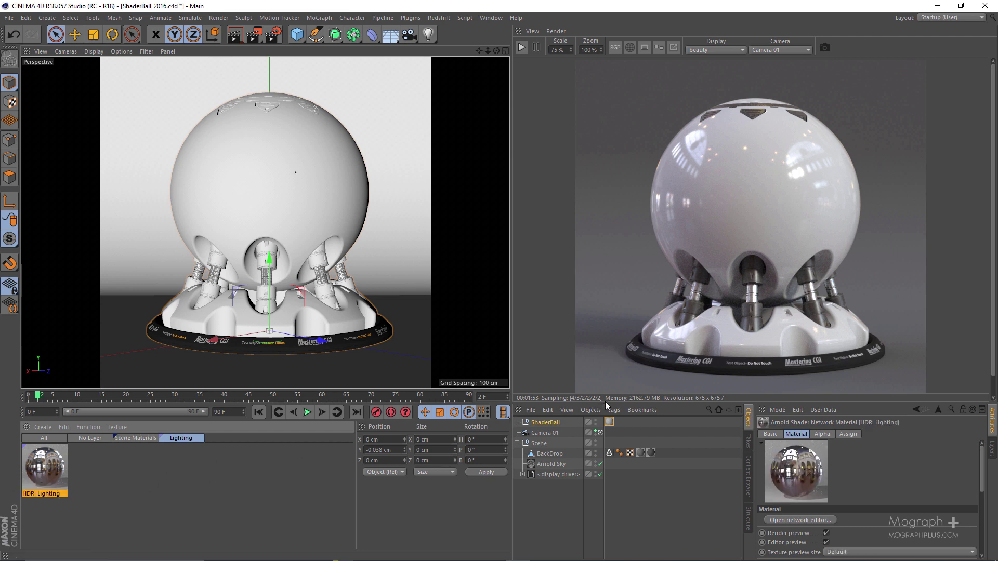
pyautogui.moveTo(605, 402); pyautogui.dragTo(611, 372)
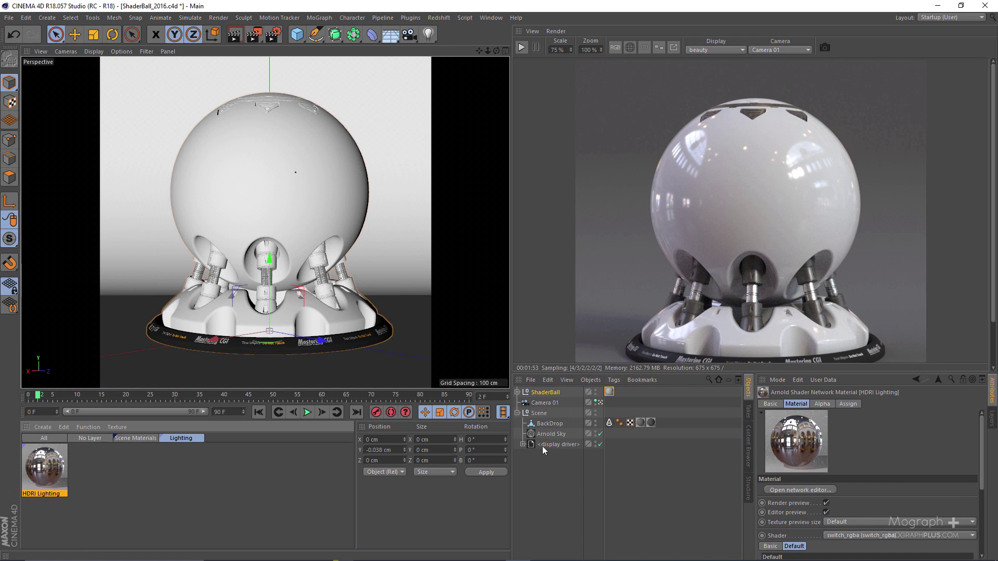
pyautogui.click(551, 434)
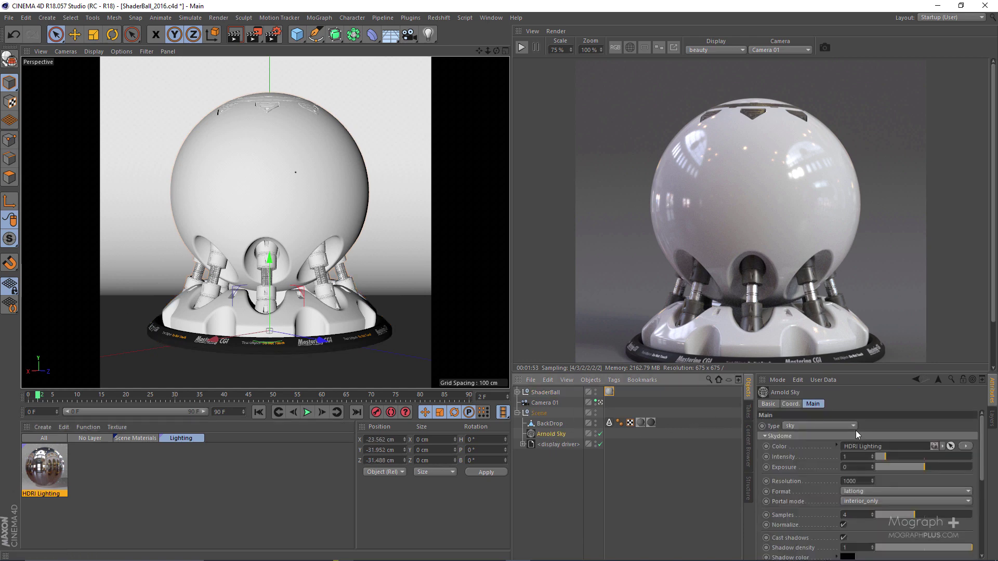
# Open the HDRI Lighting shader network and select its HDRI image nodes to inspect them.
pyautogui.doubleClick(49, 470)
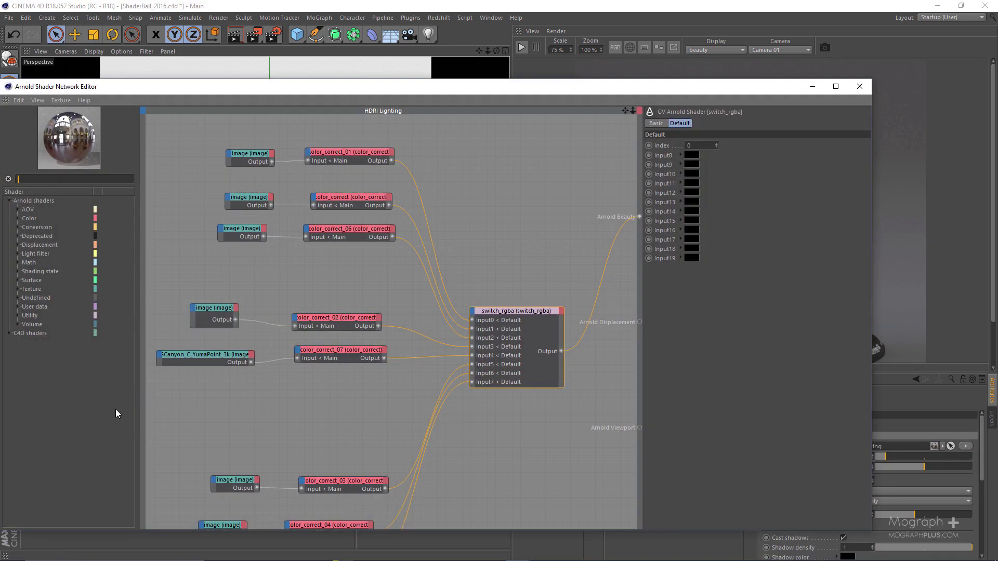
pyautogui.click(242, 157)
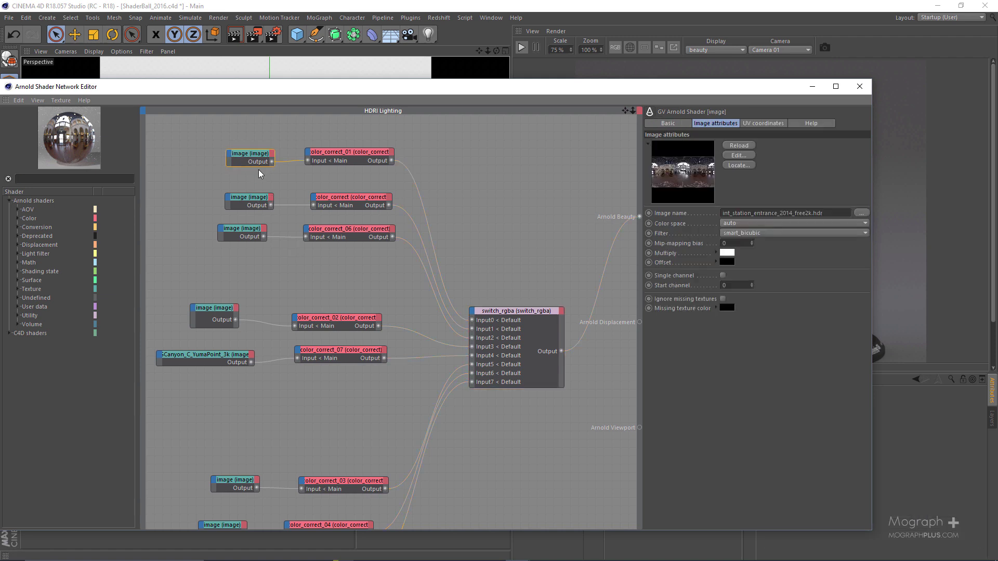
pyautogui.moveTo(254, 205); pyautogui.dragTo(254, 205)
pyautogui.click(220, 229)
pyautogui.moveTo(242, 269); pyautogui.dragTo(226, 137)
pyautogui.moveTo(317, 272); pyautogui.dragTo(355, 198, button='middle')
pyautogui.moveTo(181, 216); pyautogui.dragTo(266, 314)
pyautogui.moveTo(256, 320); pyautogui.dragTo(245, 244, button='middle')
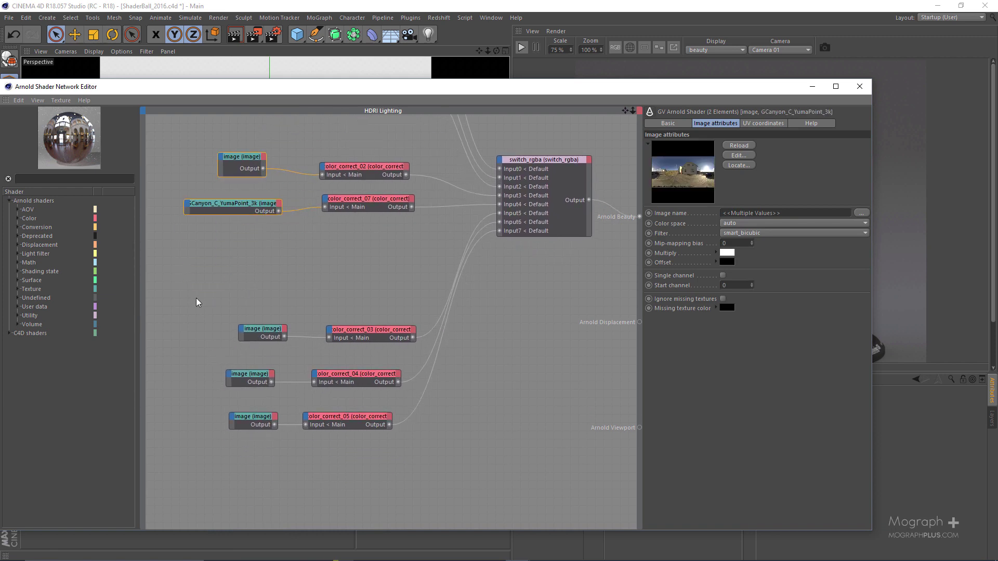
pyautogui.moveTo(198, 298); pyautogui.dragTo(263, 466)
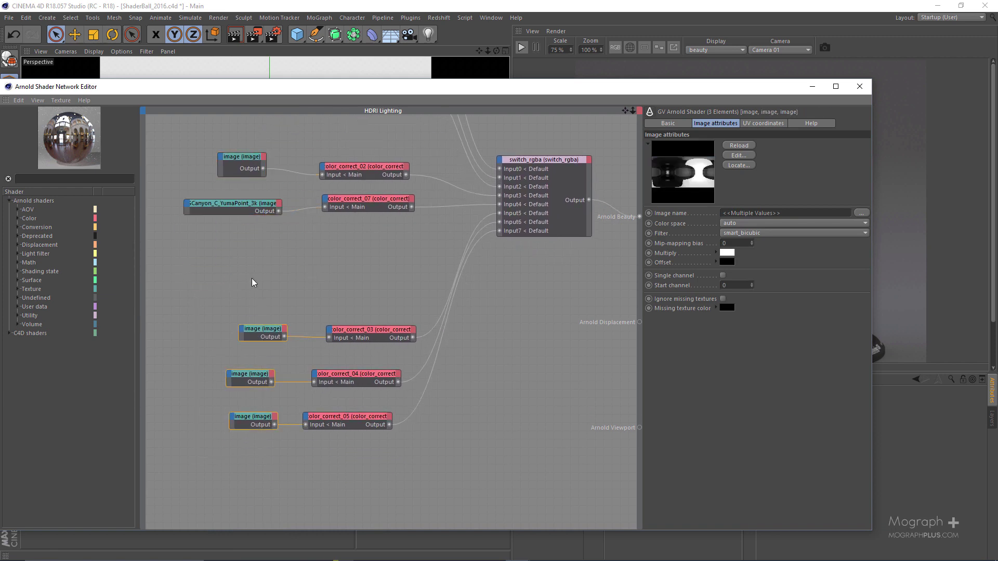
# Pan the graph to inspect the BackLight_4K_39.hdr node and centre the switch_rgba node.
pyautogui.moveTo(341, 282); pyautogui.dragTo(409, 404, button='middle')
pyautogui.moveTo(248, 177); pyautogui.dragTo(253, 240, button='middle')
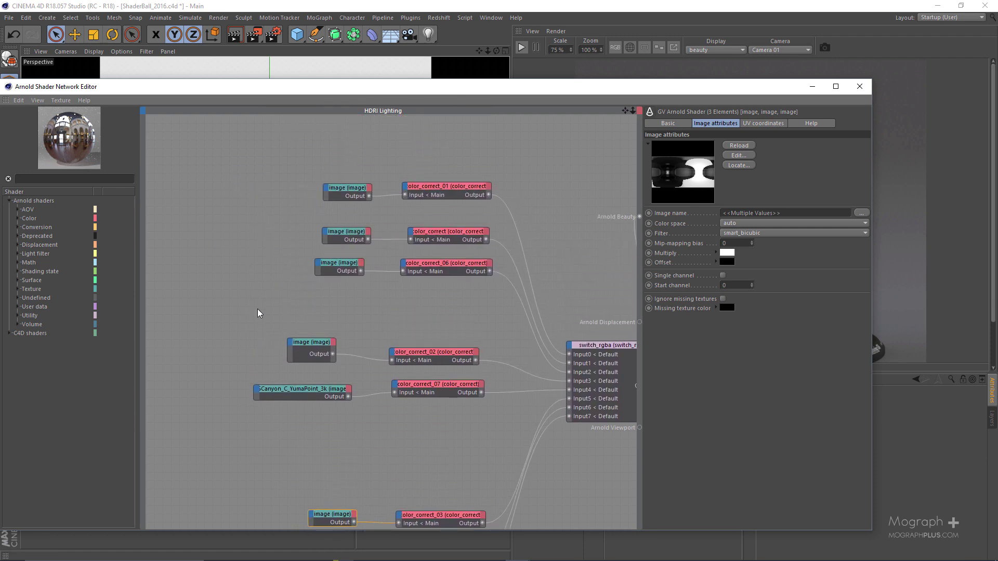
pyautogui.moveTo(254, 314); pyautogui.dragTo(237, 200, button='middle')
pyautogui.moveTo(273, 372); pyautogui.dragTo(318, 423)
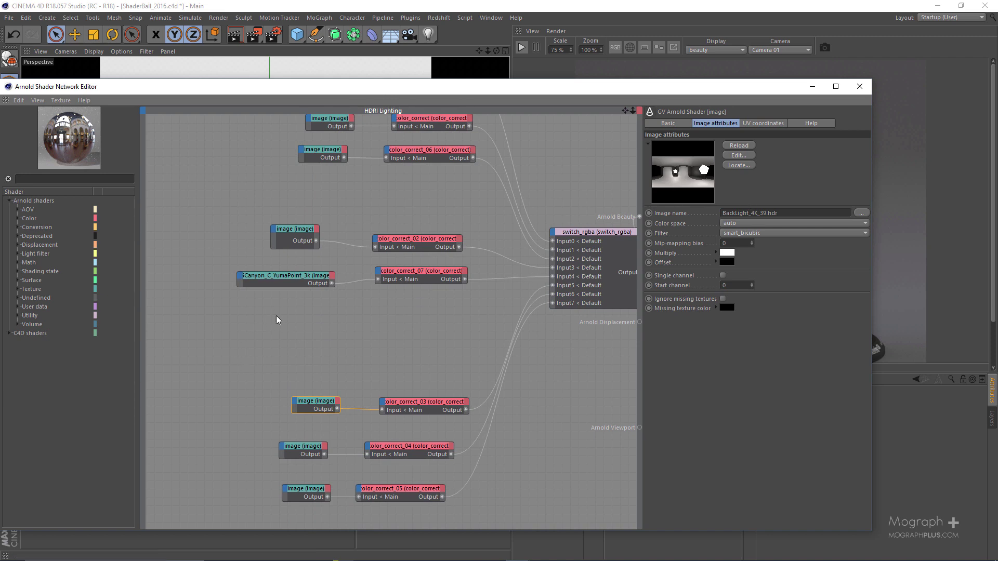
pyautogui.moveTo(246, 240); pyautogui.dragTo(255, 208, button='middle')
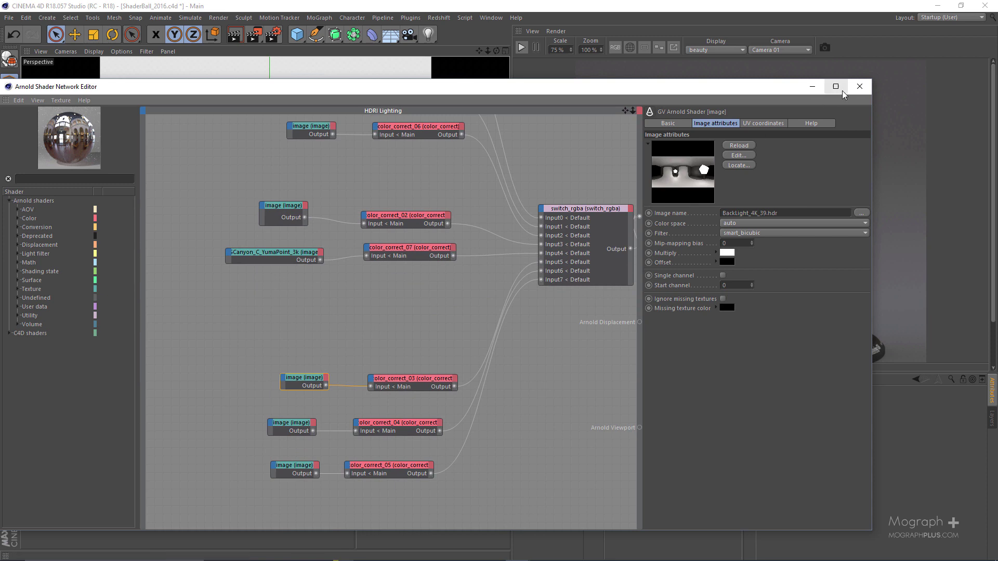
pyautogui.moveTo(537, 222); pyautogui.dragTo(459, 317, button='middle')
pyautogui.moveTo(510, 189); pyautogui.dragTo(494, 222, button='middle')
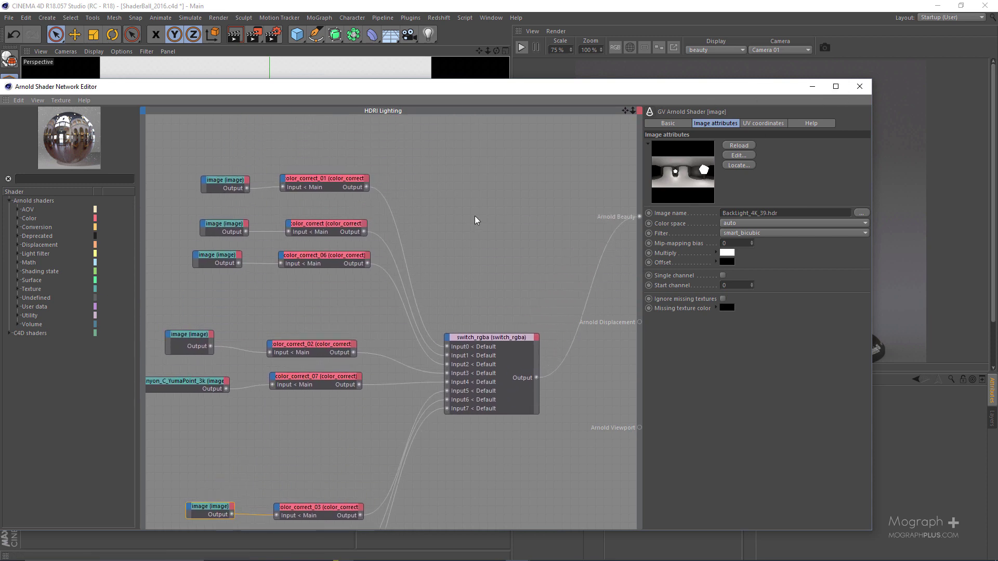
# Select the switch_rgba node and move the shader editor left to reveal the render.
pyautogui.click(492, 364)
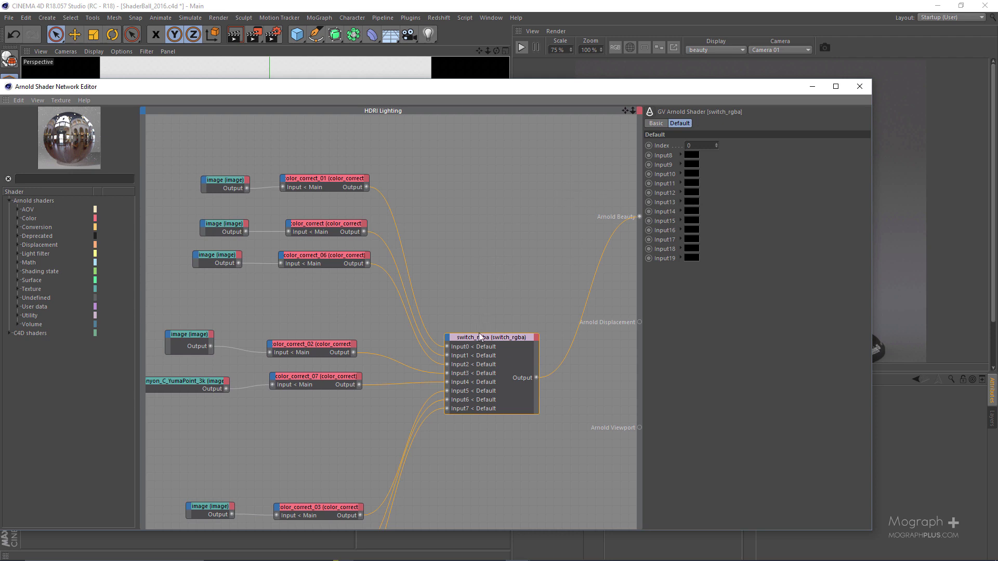
pyautogui.moveTo(670, 89); pyautogui.dragTo(468, 64)
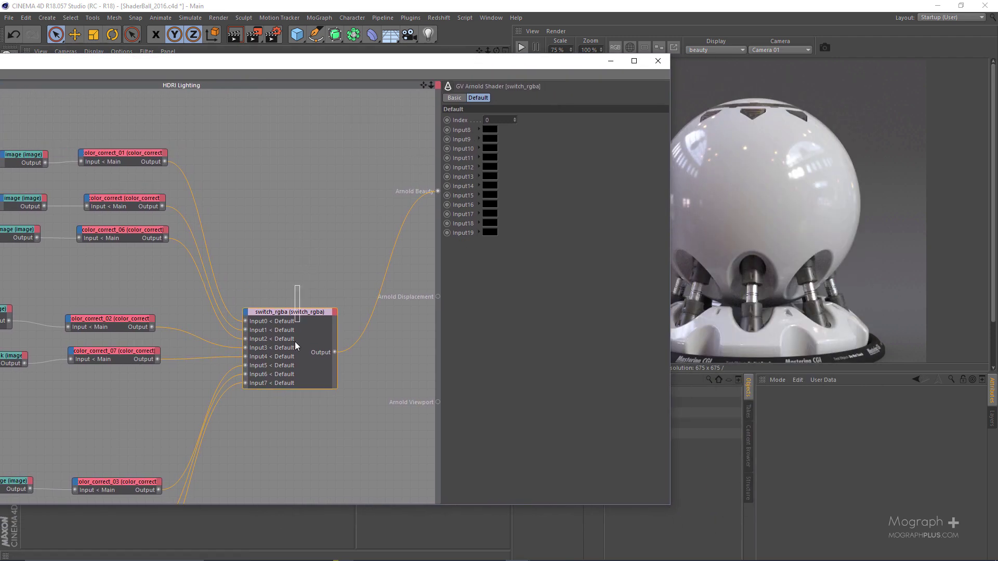
pyautogui.moveTo(478, 61); pyautogui.dragTo(344, 54)
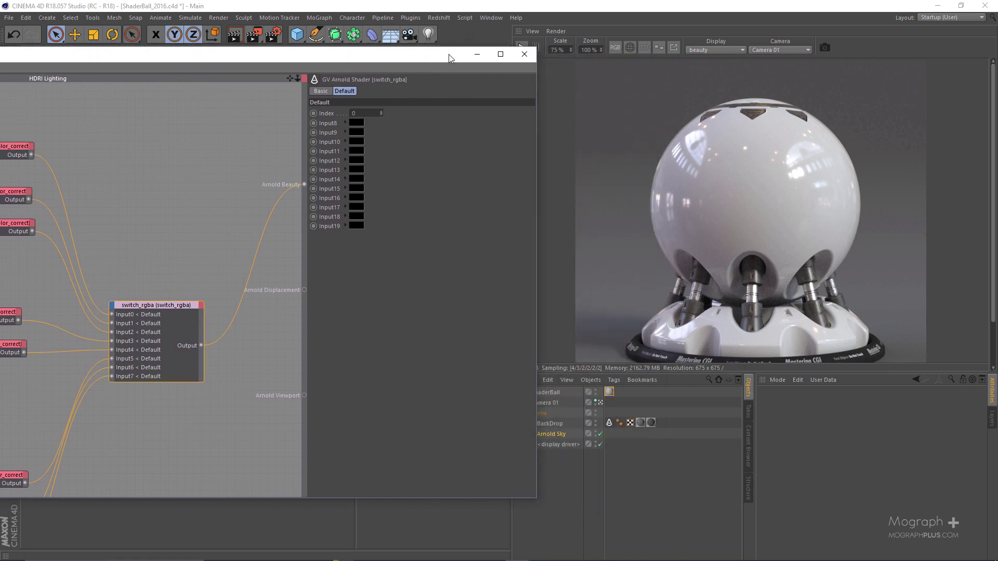
pyautogui.moveTo(449, 55); pyautogui.dragTo(396, 56)
# Start the IPR live render and enlarge the render preview.
pyautogui.click(520, 48)
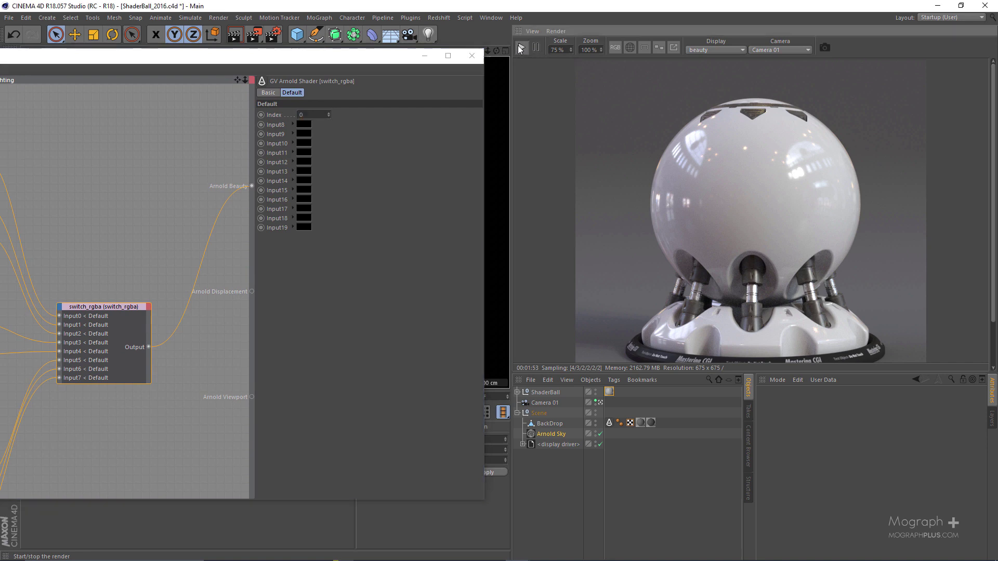
pyautogui.moveTo(743, 373); pyautogui.dragTo(743, 435)
pyautogui.click(391, 61)
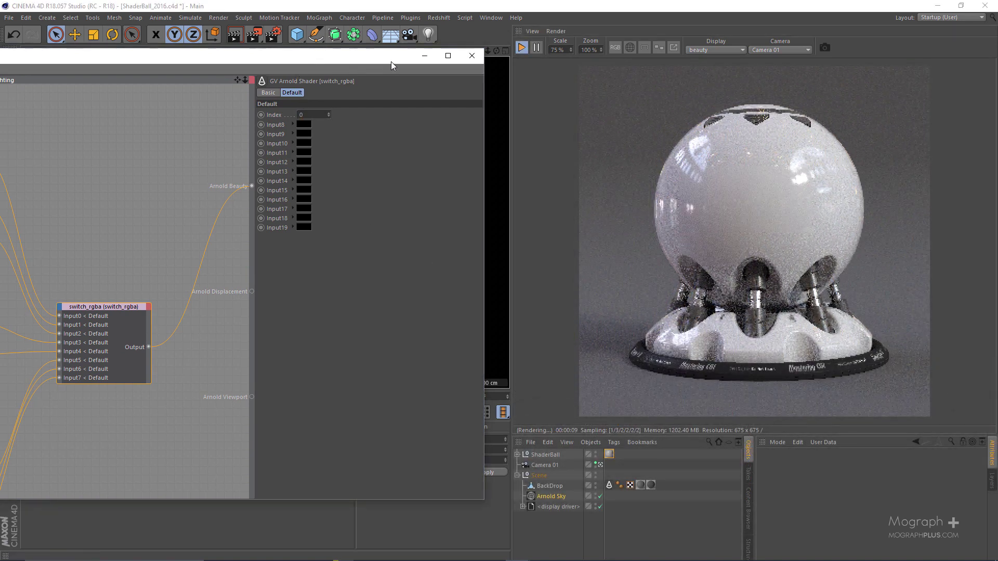
# Set the switch_rgba Index to 2, 3 and 4 to preview those HDRI setups.
pyautogui.click(314, 115)
pyautogui.write('1')
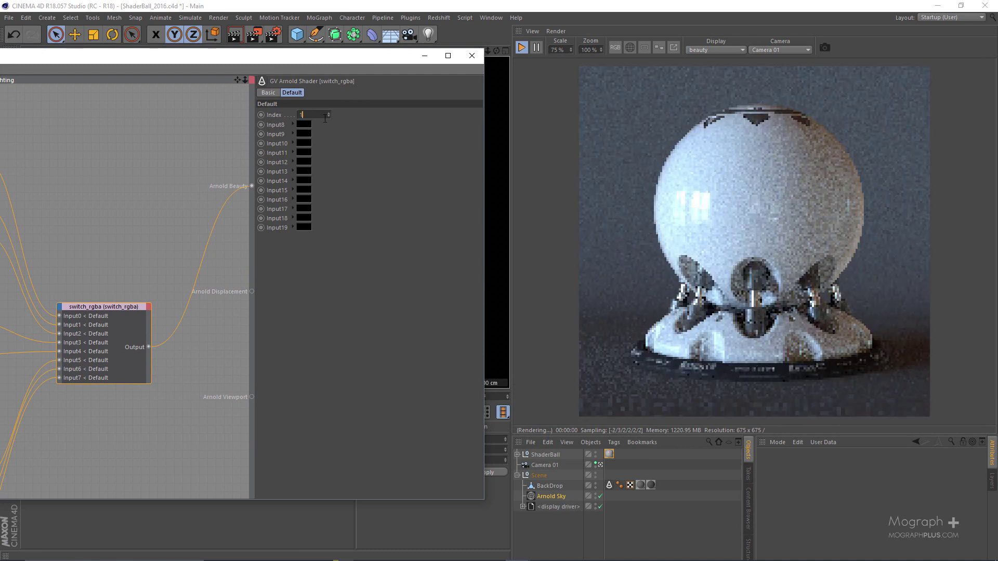
pyautogui.write('2')
pyautogui.press('Return')
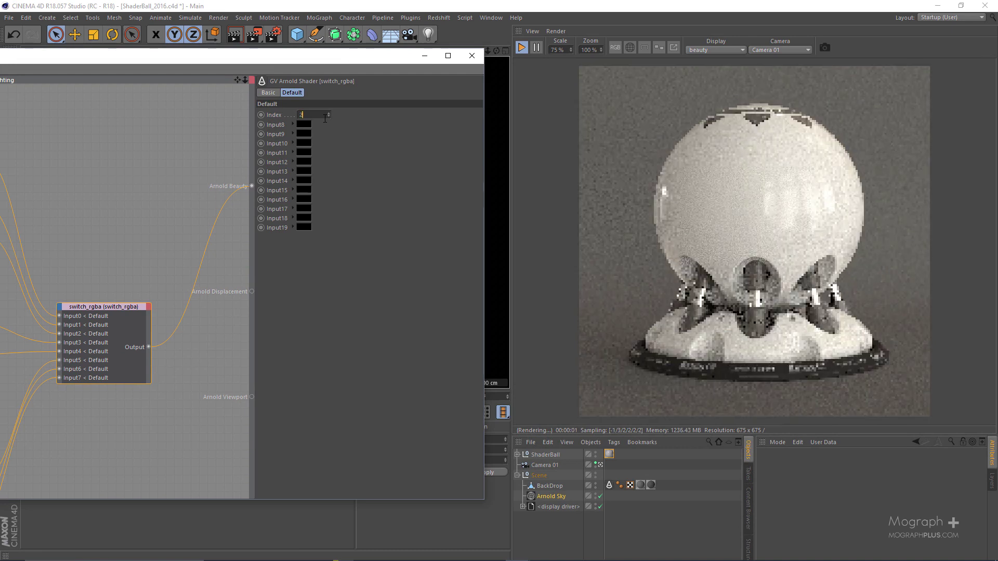
pyautogui.write('3')
pyautogui.press('Return')
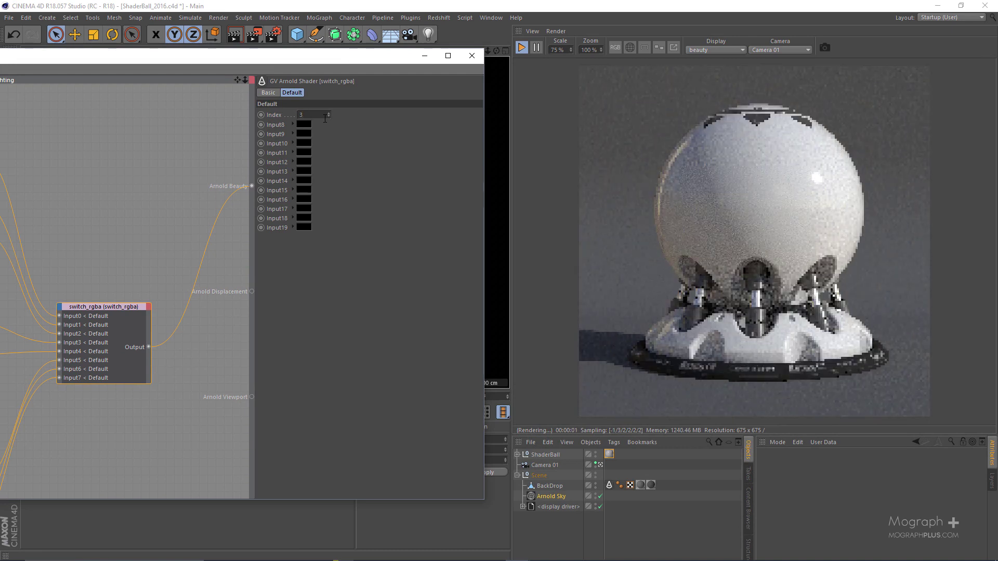
pyautogui.write('4')
pyautogui.press('Return')
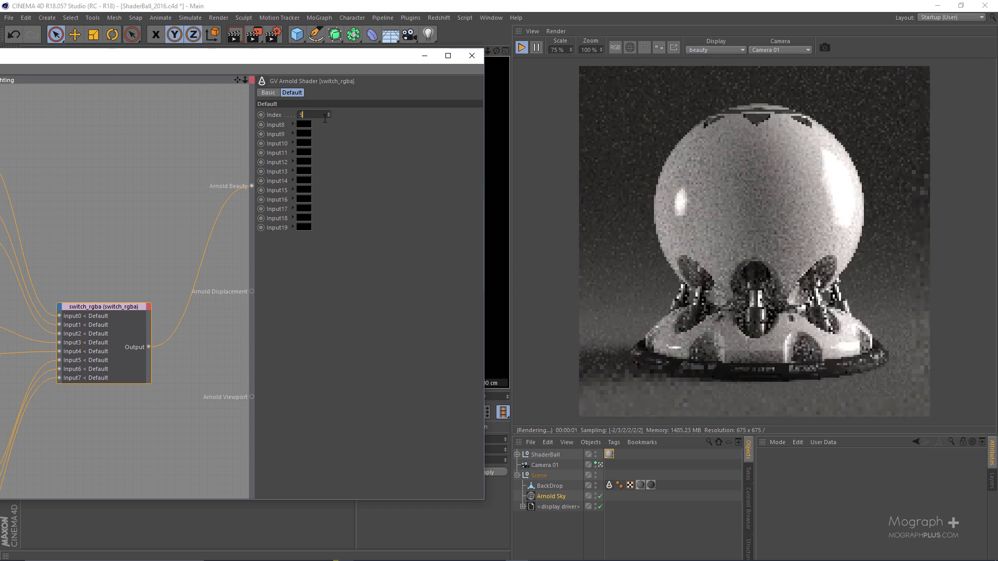
# Continue with Index 6 and 3, then set the Index back to 0.
pyautogui.write('6')
pyautogui.press('Return')
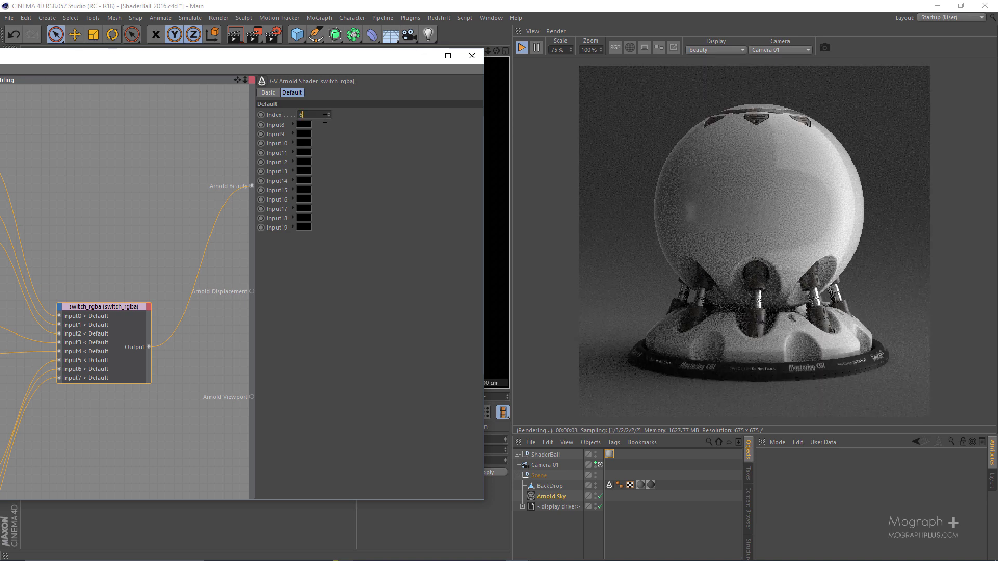
pyautogui.write('3')
pyautogui.press('Return')
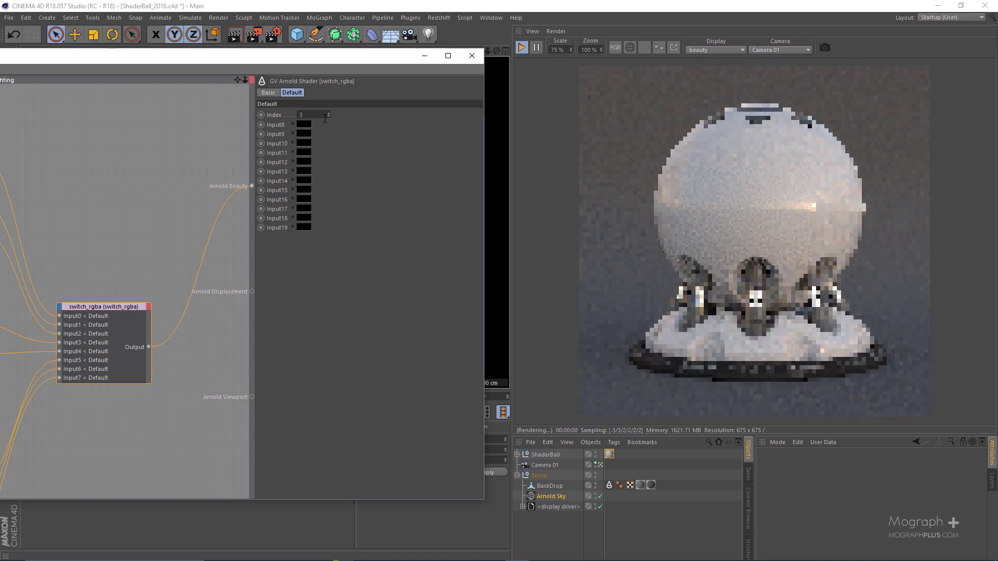
pyautogui.write('0')
pyautogui.press('Return')
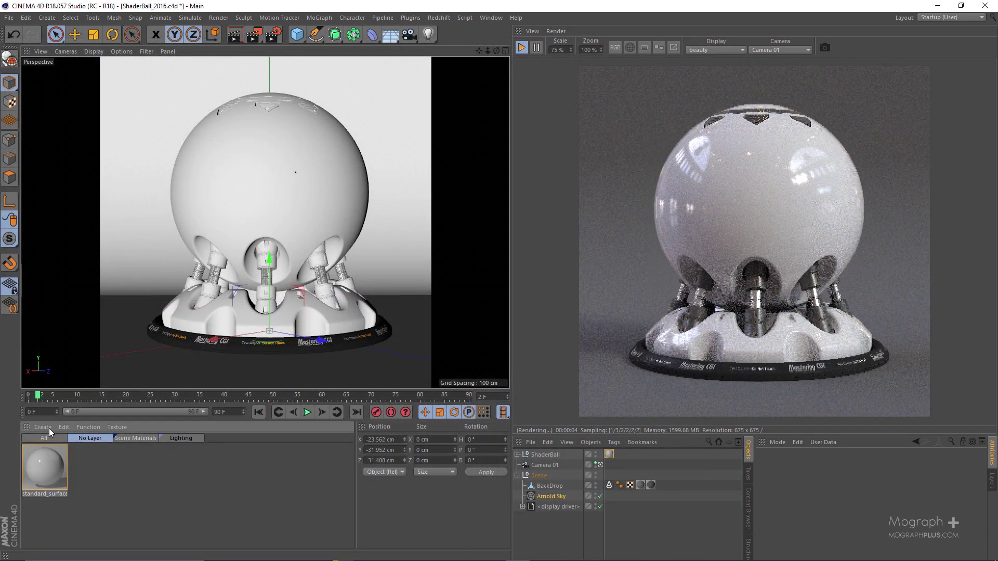
# Create a new Arnold car_paint material and apply it to ShaderBall.
pyautogui.click(49, 428)
pyautogui.moveTo(90, 463)
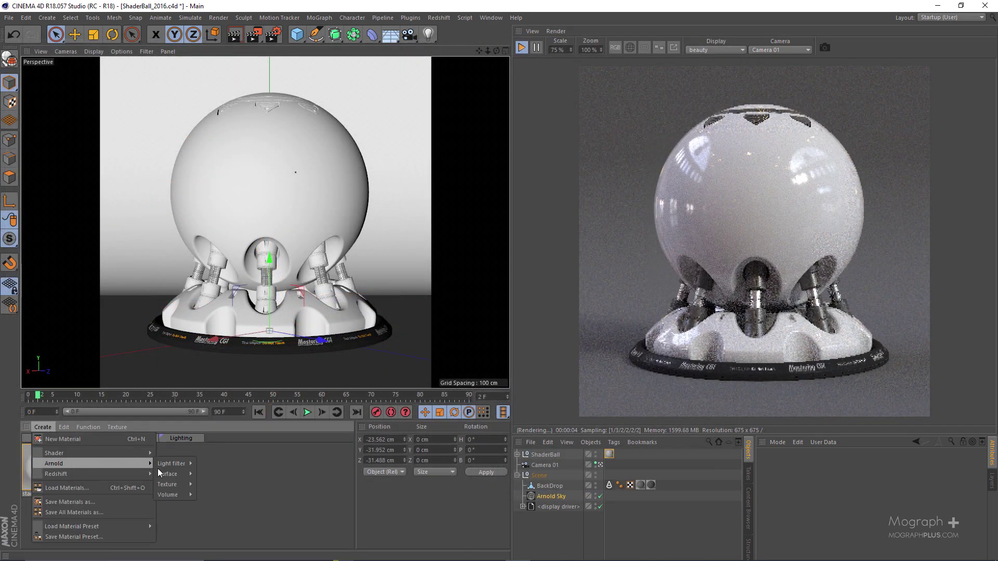
pyautogui.moveTo(177, 474)
pyautogui.click(213, 477)
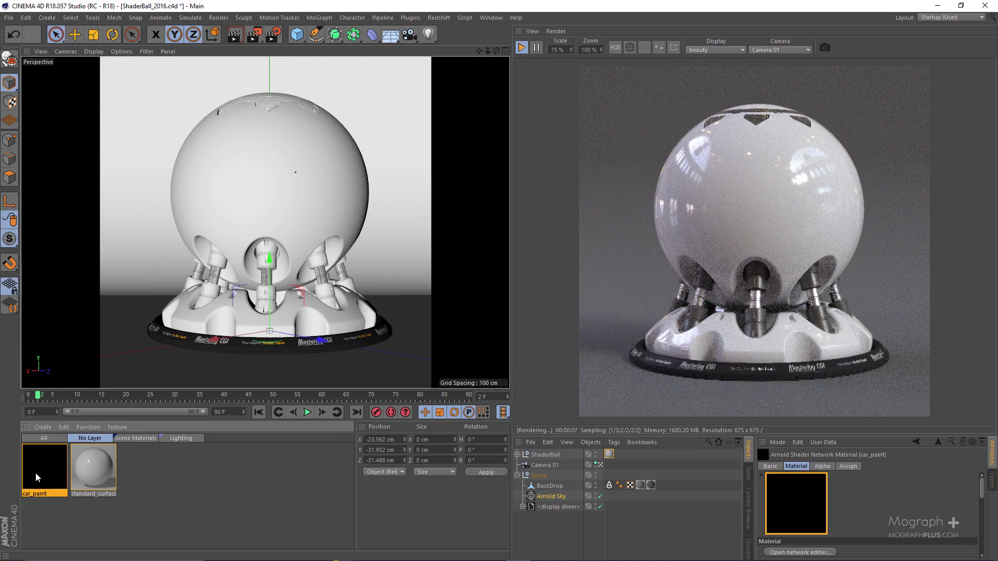
pyautogui.moveTo(330, 518); pyautogui.dragTo(543, 455)
# Open the car_paint shader network and arrange the node and editor beside the render.
pyautogui.doubleClick(48, 464)
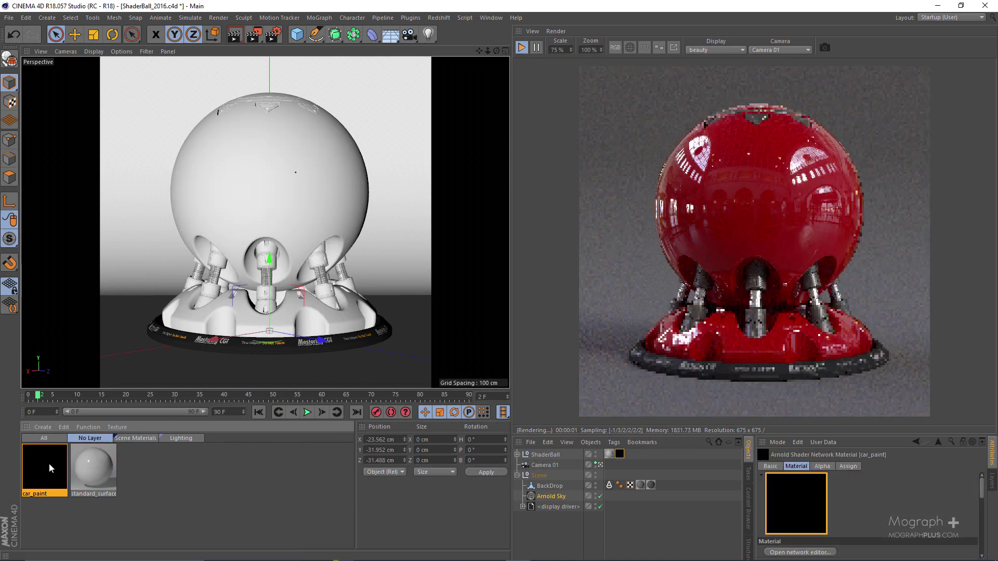
pyautogui.click(310, 185)
pyautogui.moveTo(311, 187); pyautogui.dragTo(430, 191)
pyautogui.moveTo(770, 47); pyautogui.dragTo(355, 91)
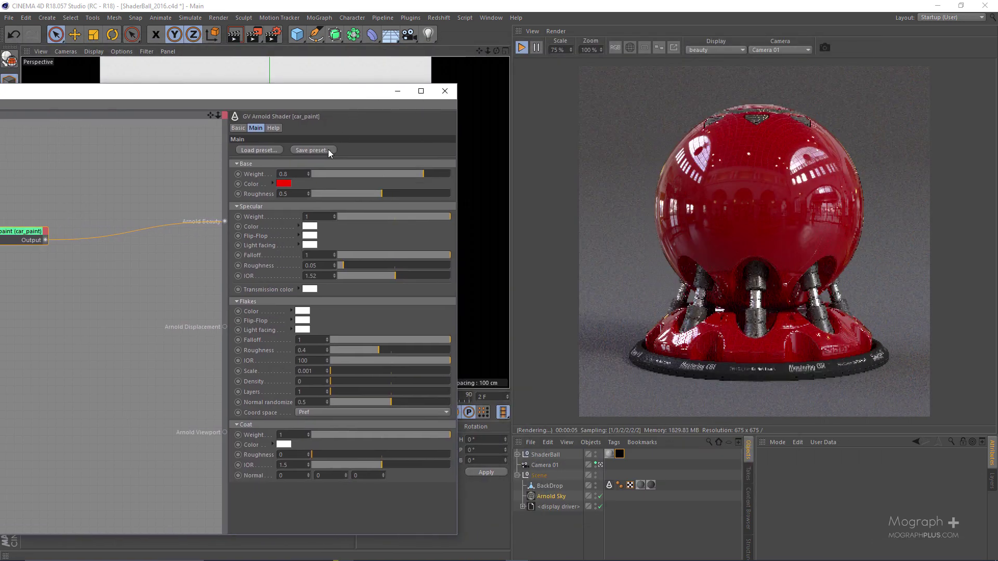
pyautogui.click(271, 152)
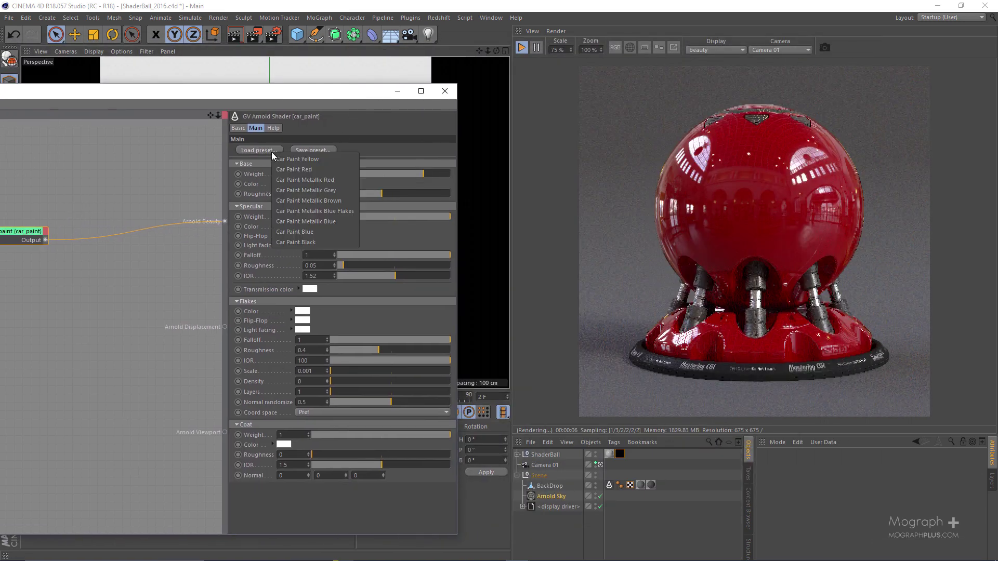
# Load the Metallic Blue Flakes preset and set flake Scale 0, previewing a zoomed upper-sphere region.
pyautogui.click(335, 211)
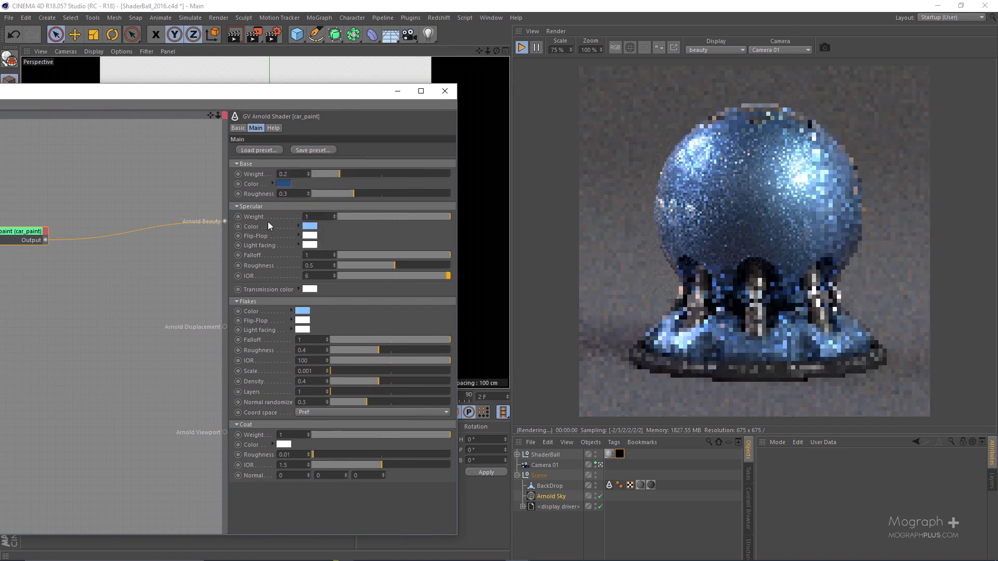
pyautogui.moveTo(642, 133); pyautogui.dragTo(756, 222)
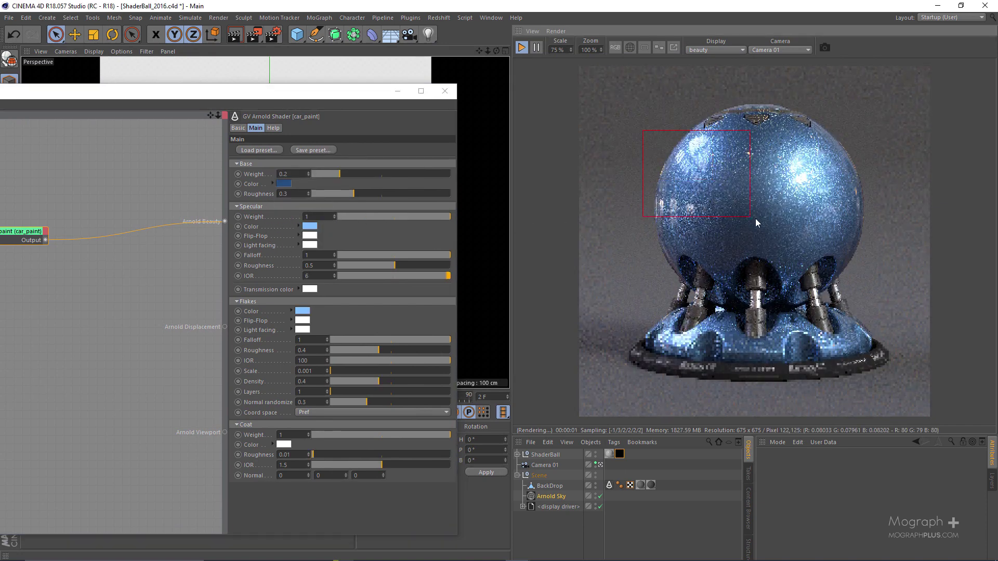
pyautogui.scroll(1, 616, 224)
pyautogui.scroll(2, 616, 224)
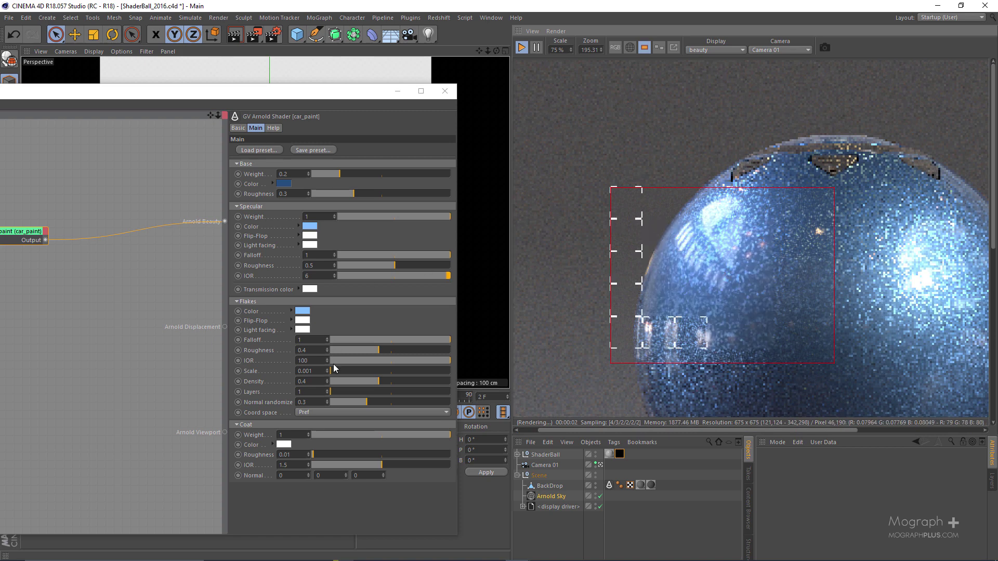
pyautogui.hotkey('ctrl', 'z')
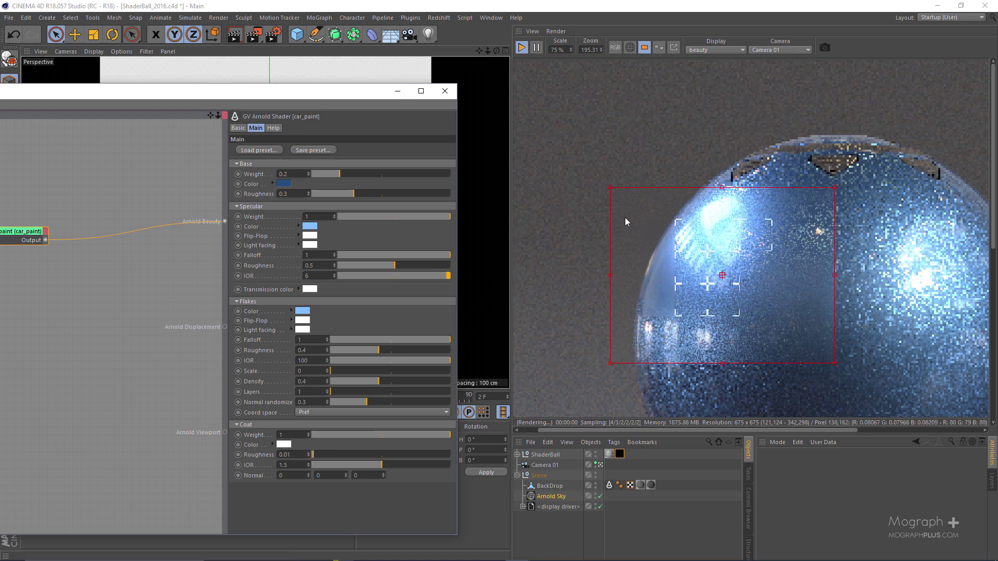
# Close the shader editor, turn off region rendering and zoom back to full frame.
pyautogui.click(444, 91)
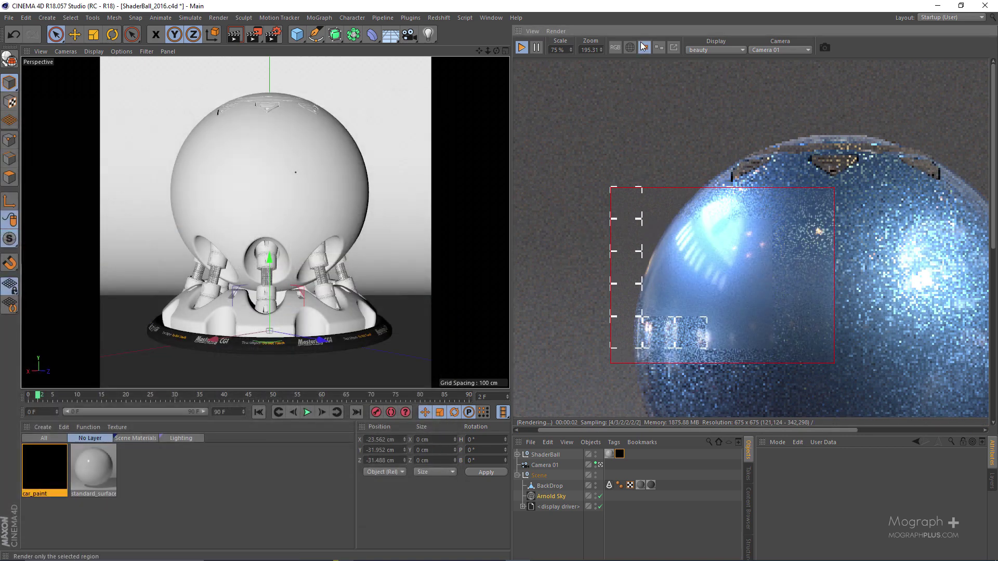
pyautogui.click(645, 48)
pyautogui.scroll(-3, 634, 114)
pyautogui.scroll(-2, 602, 181)
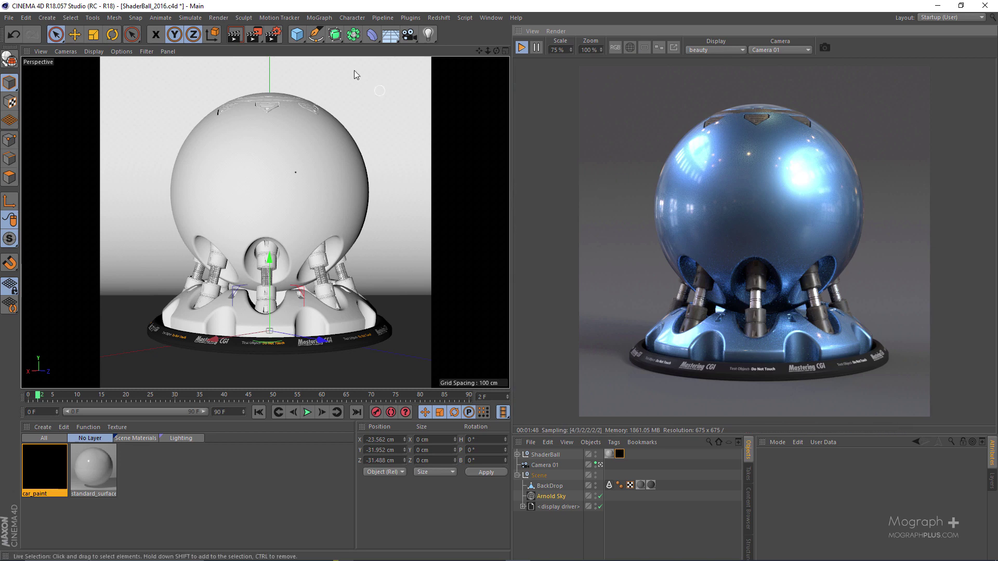
pyautogui.click(271, 37)
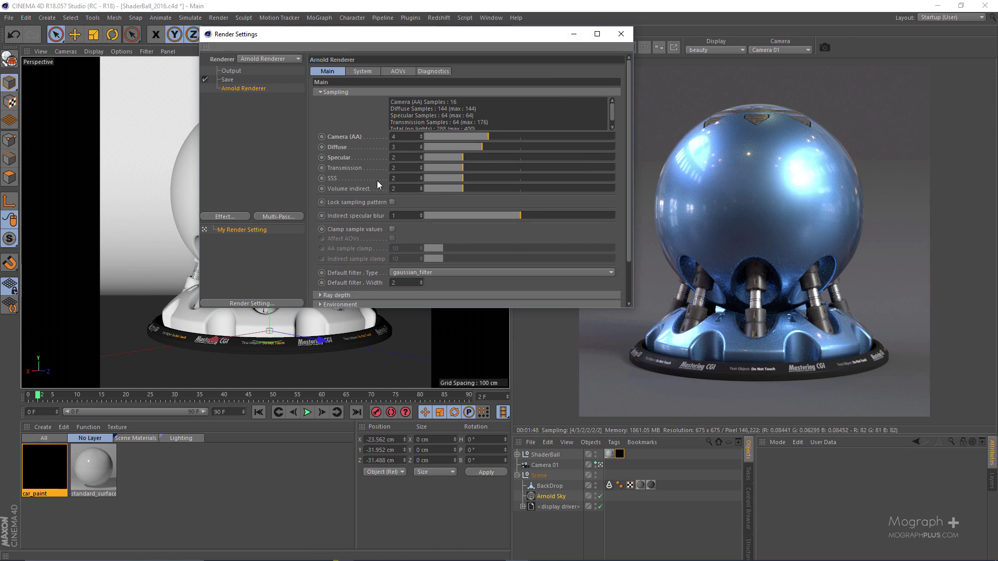
pyautogui.click(342, 158)
pyautogui.click(618, 34)
# Open the HDRI Lighting shader network from the Lighting tab and frame the whole node graph.
pyautogui.click(182, 438)
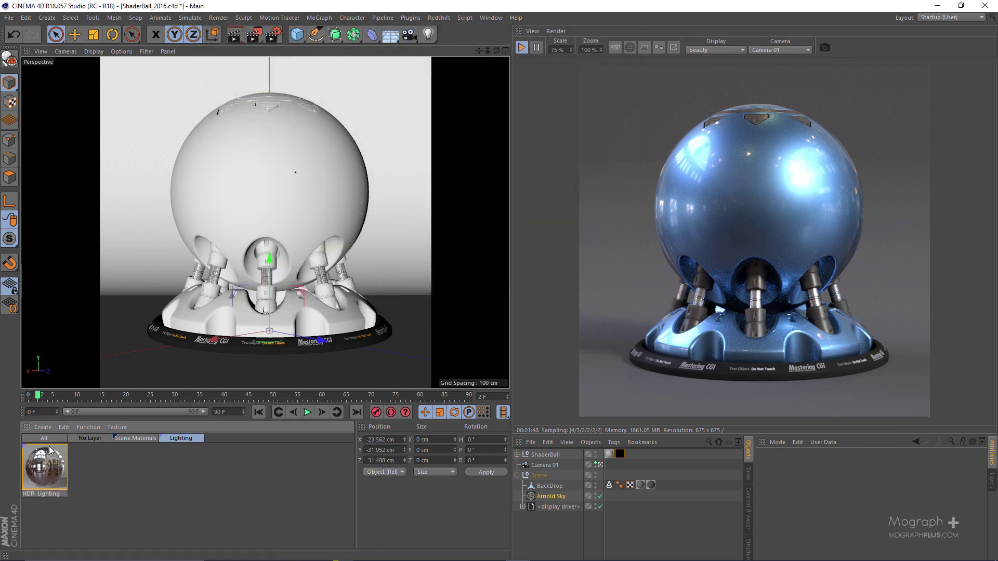
pyautogui.doubleClick(51, 460)
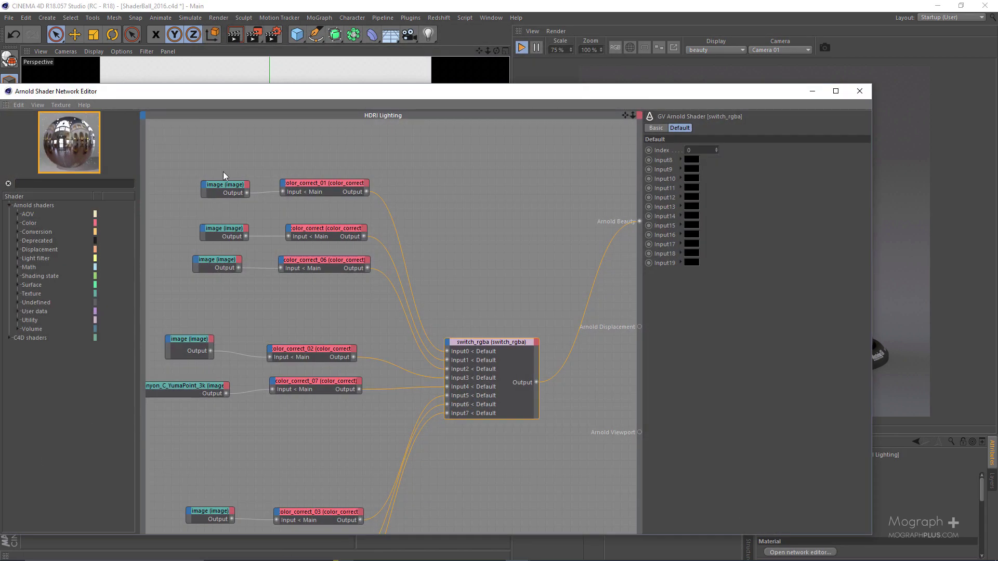
pyautogui.scroll(-2, 263, 154)
pyautogui.scroll(-2, 278, 291)
pyautogui.moveTo(226, 370); pyautogui.dragTo(270, 400)
pyautogui.moveTo(219, 311); pyautogui.dragTo(290, 477)
pyautogui.press('h')
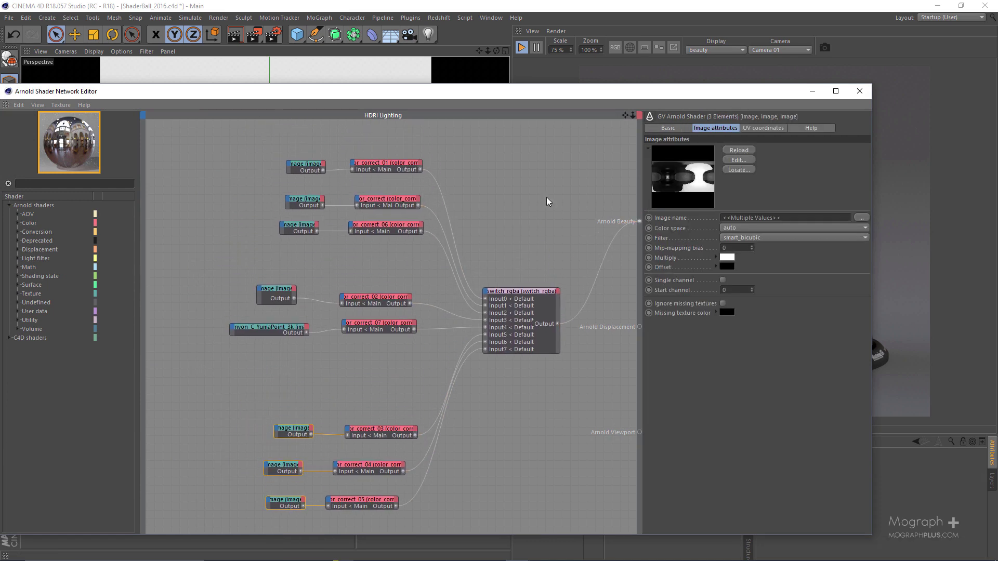
# Enlarge and move the shader editor left, then select the switch_rgba node.
pyautogui.moveTo(598, 84); pyautogui.dragTo(424, 63)
pyautogui.moveTo(691, 77); pyautogui.dragTo(295, 61)
pyautogui.click(253, 287)
# Set the switch_rgba Index to 4, then 5, re-rendering the blue flake ball under each HDRI.
pyautogui.write('4')
pyautogui.press('Return')
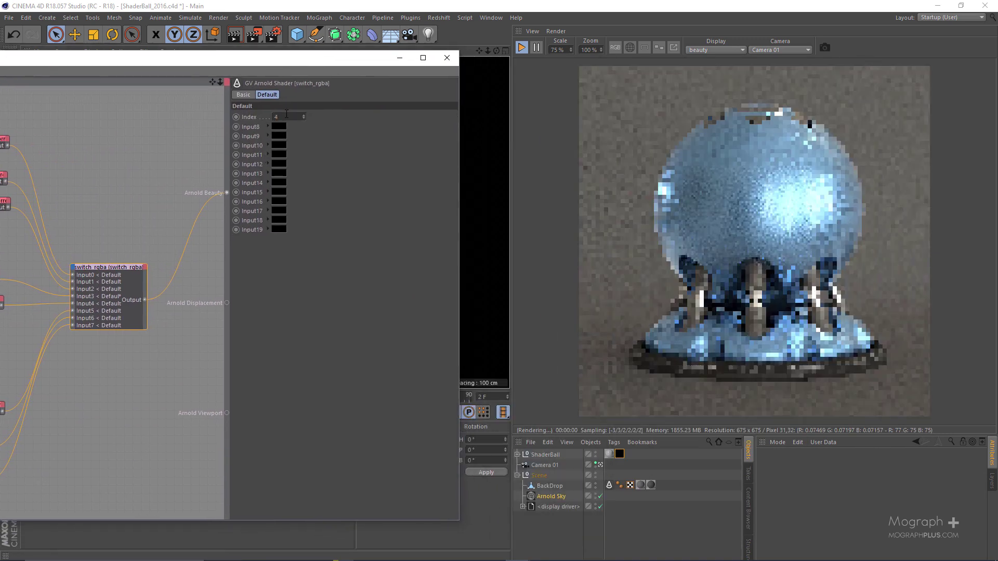
pyautogui.write('5')
pyautogui.press('Return')
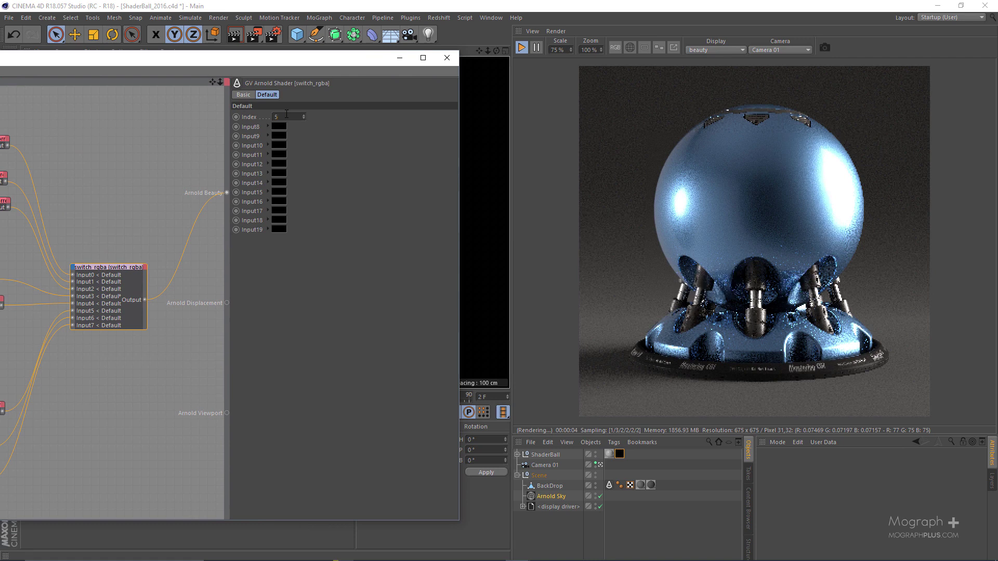
pyautogui.click(286, 115)
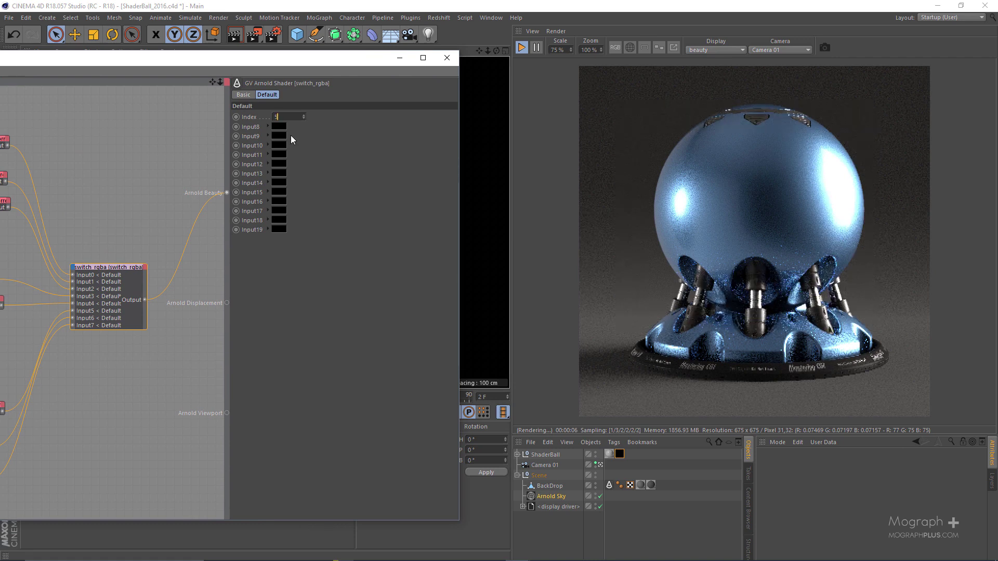